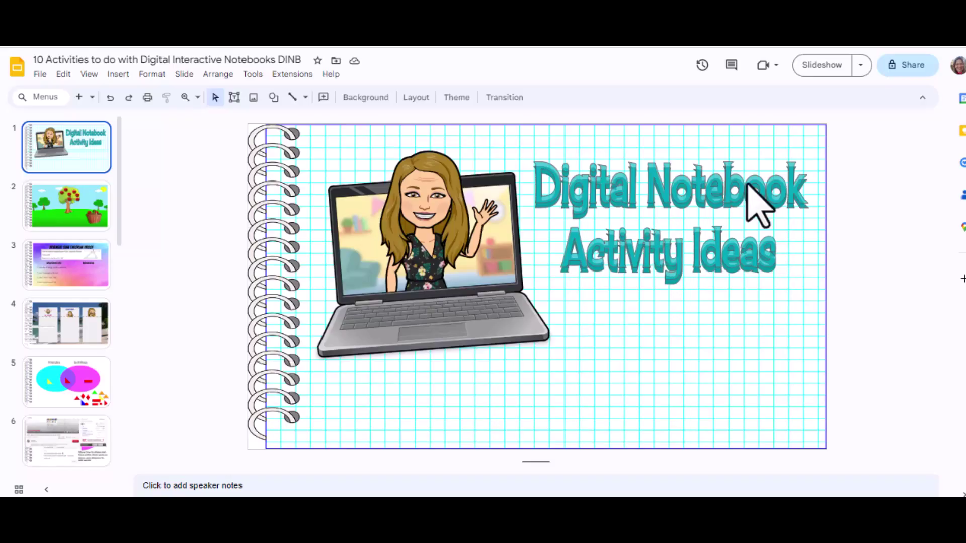
Step: Open the deck's sharing settings, then view slides 2 through 8, from apple tree to burger organizer
click(908, 70)
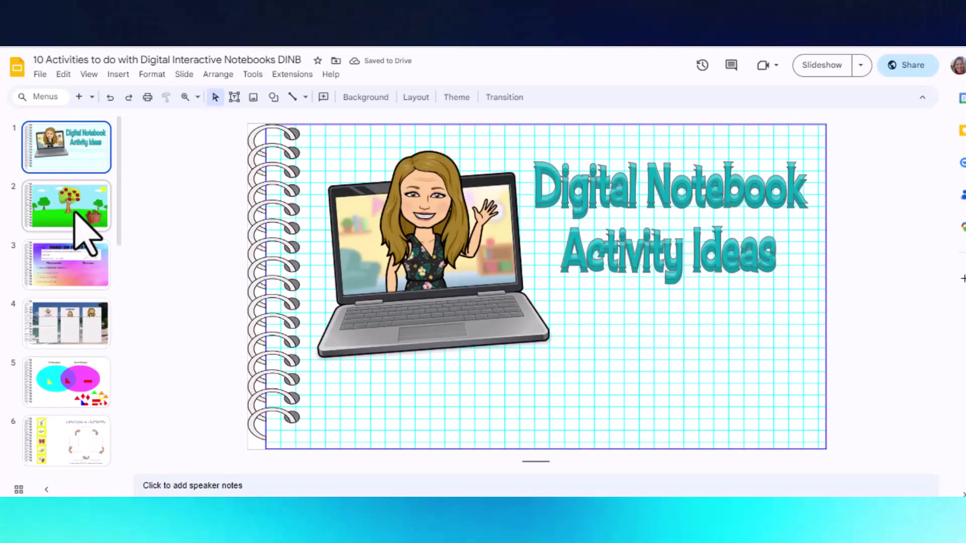
click(75, 212)
click(82, 280)
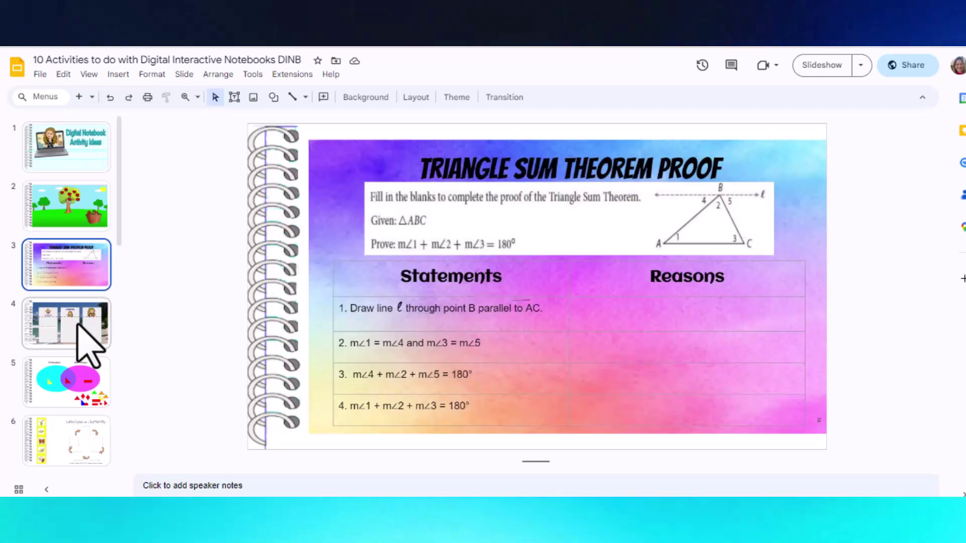
click(78, 327)
click(82, 397)
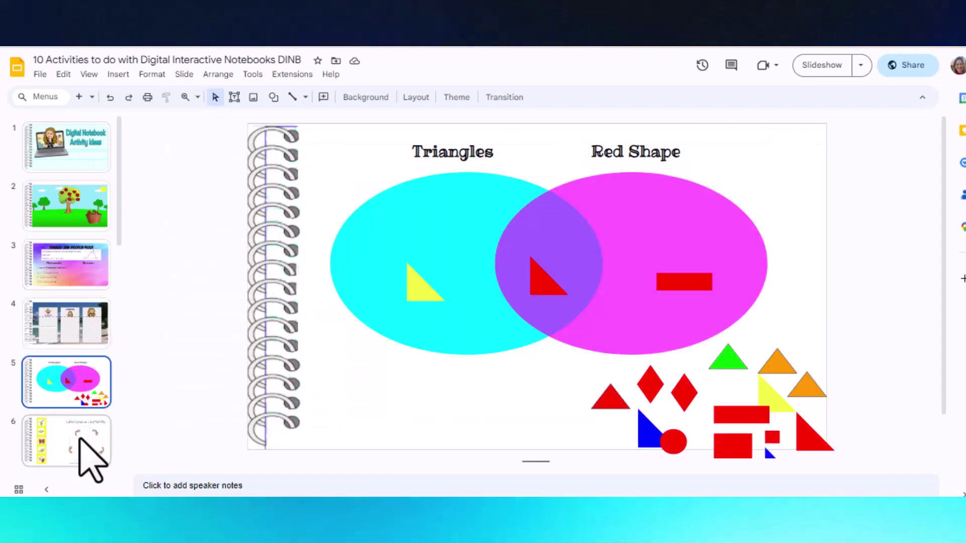
click(80, 442)
scroll(80, 438, down, 2)
click(75, 409)
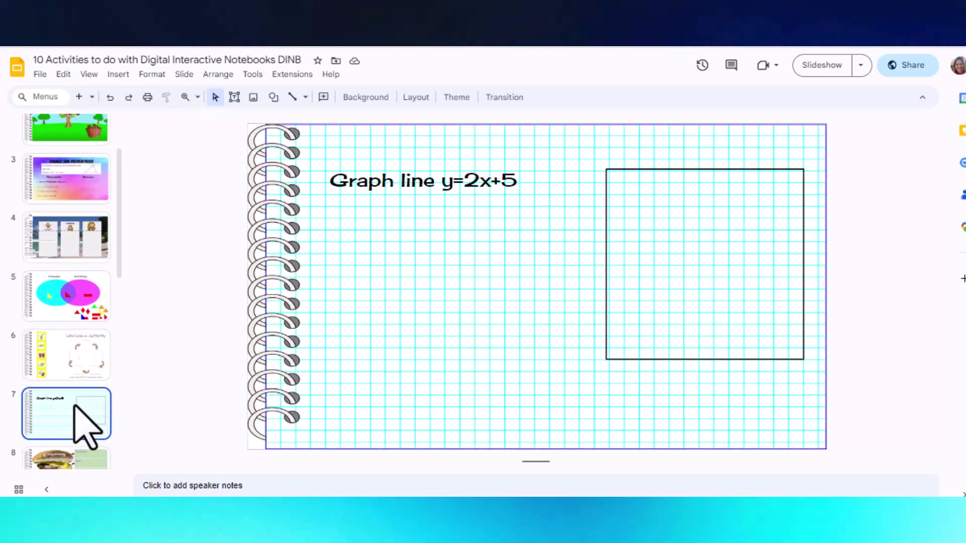
scroll(80, 405, down, 2)
click(76, 402)
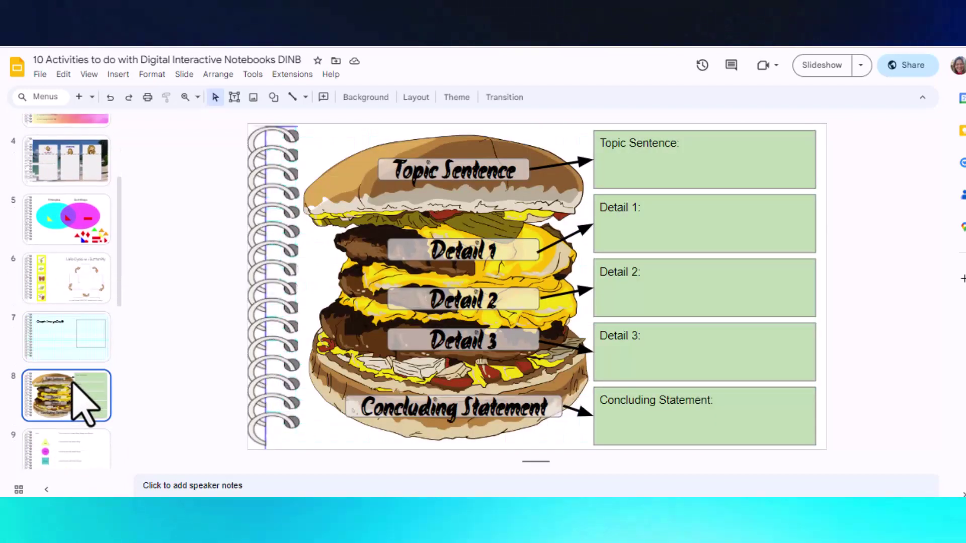
Step: Continue through slides 9 to 12: Bing, Bang, Bongo, Brain Dump, The Stellar One, key terms
scroll(80, 403, down, 1)
scroll(72, 383, down, 1)
click(69, 375)
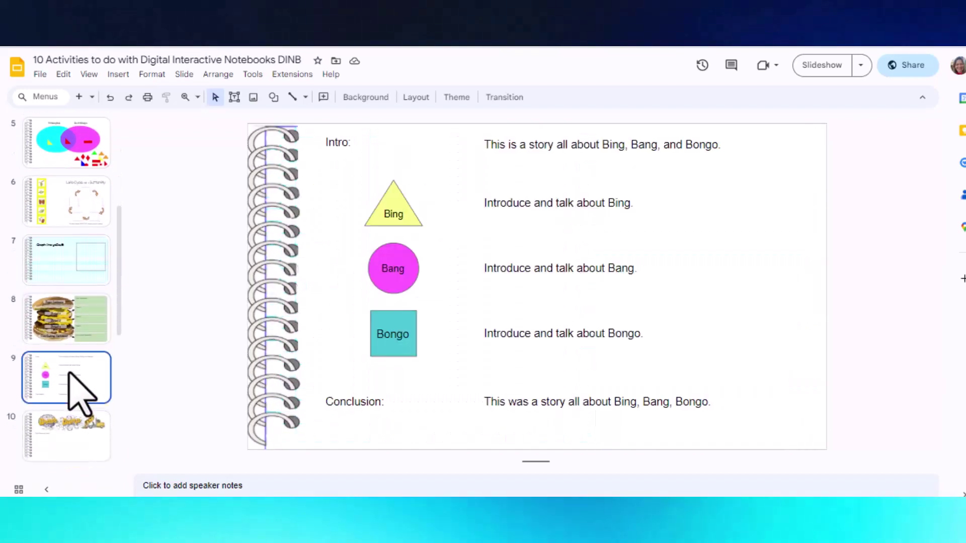
scroll(78, 395, down, 1)
click(69, 366)
scroll(69, 365, down, 1)
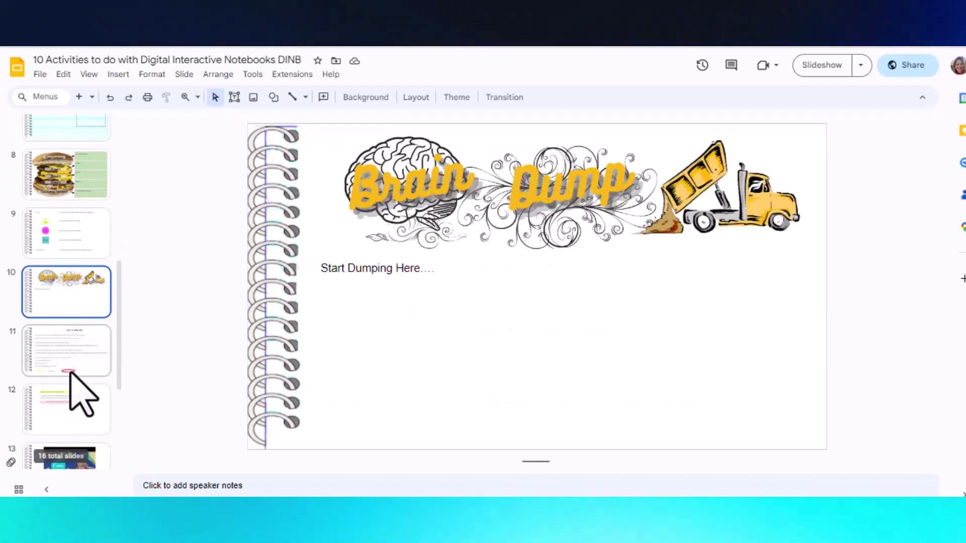
click(74, 354)
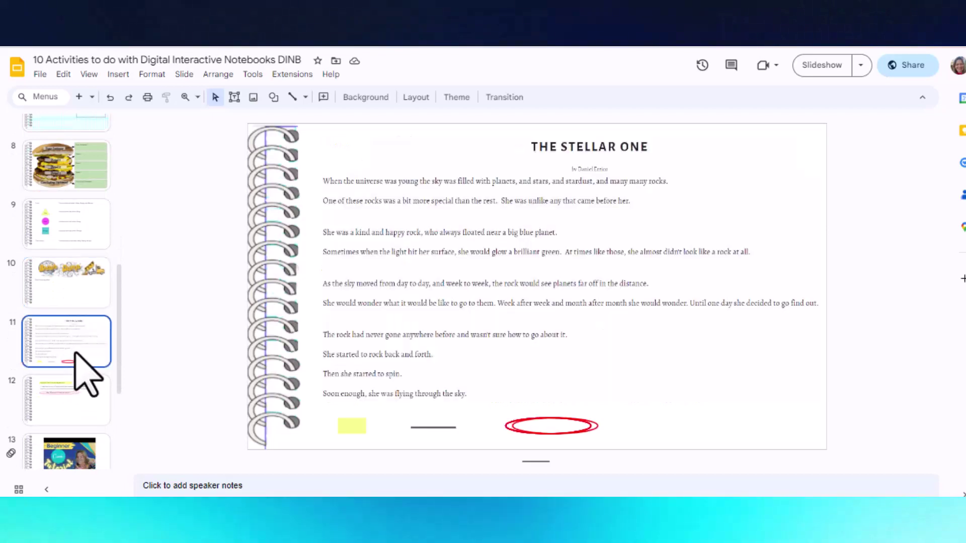
click(80, 398)
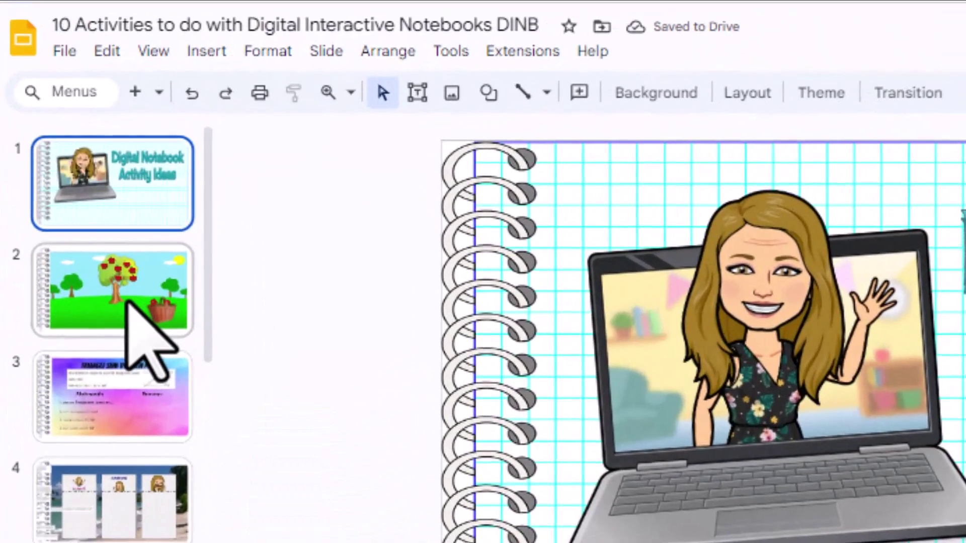
Step: Page through slides 2 to 11 again, ending on The Stellar One
click(132, 315)
click(137, 390)
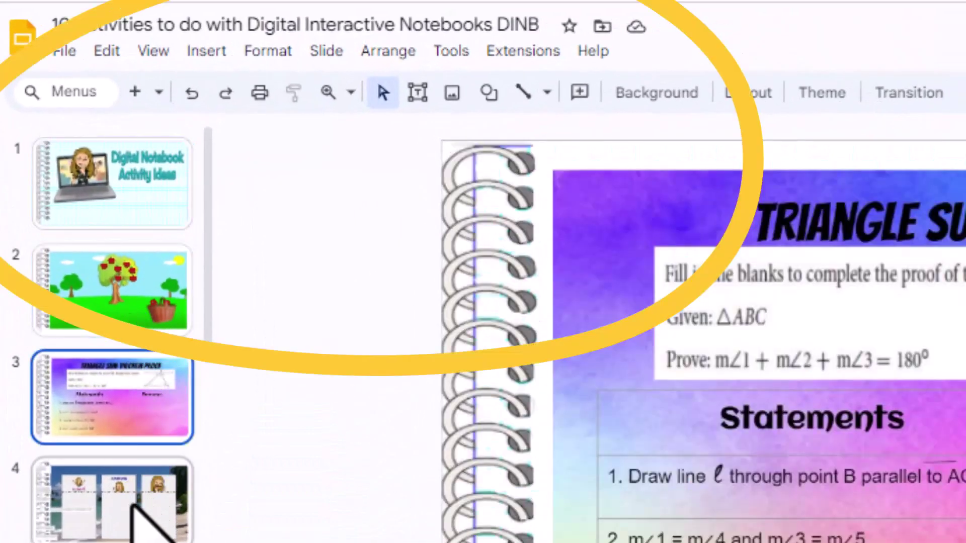
click(143, 509)
key(Down)
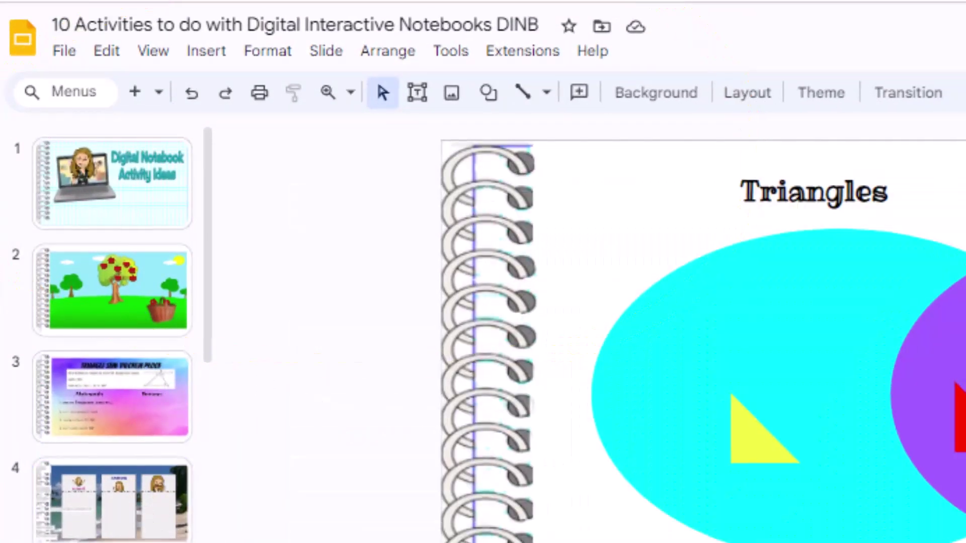
key(Down)
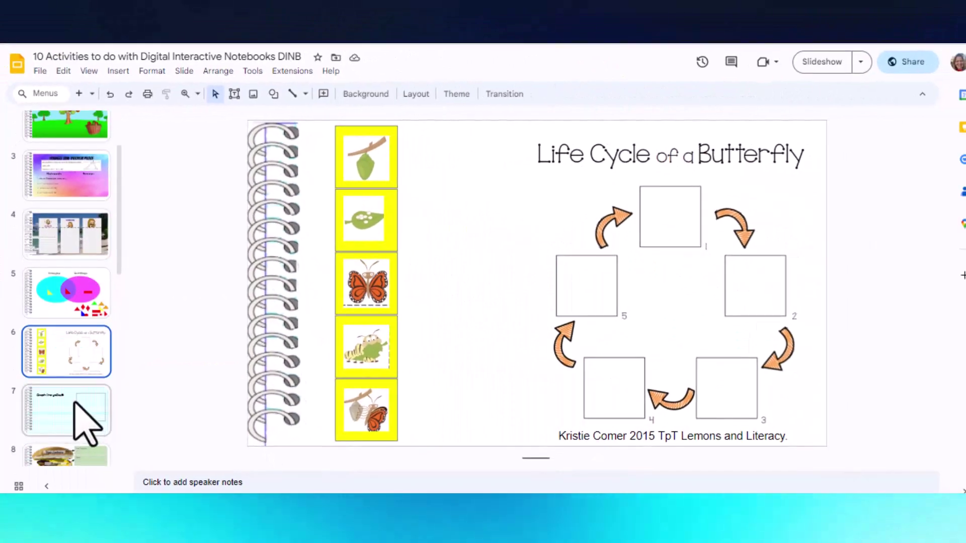
click(79, 419)
click(76, 395)
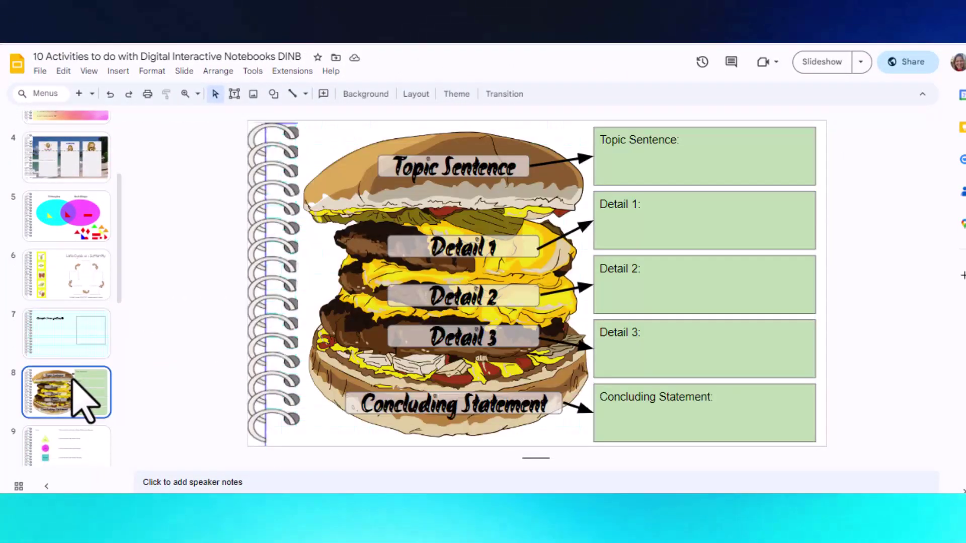
click(69, 373)
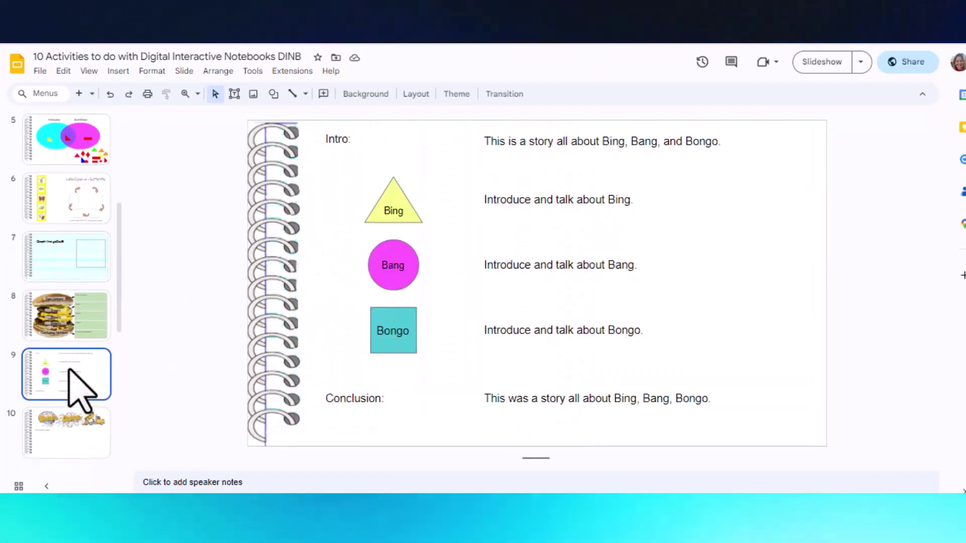
click(69, 364)
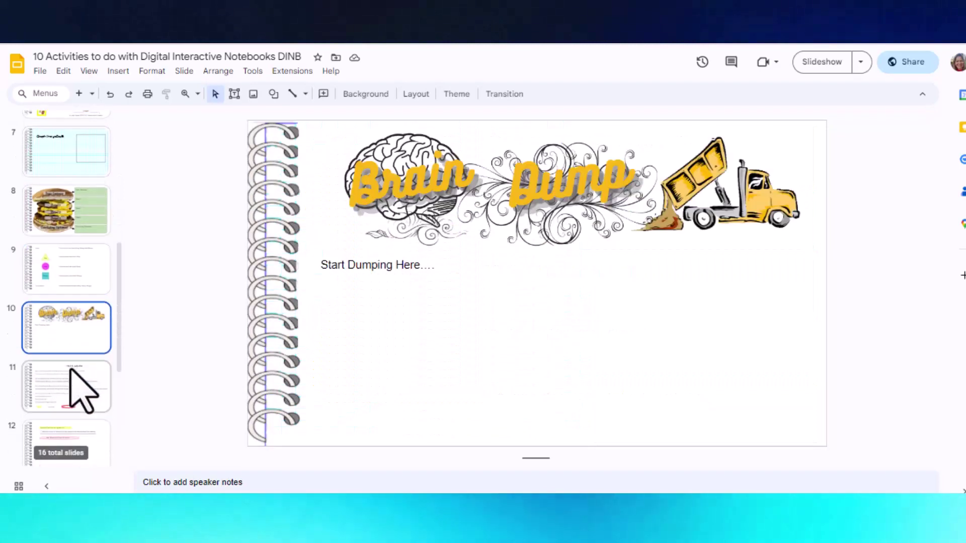
click(75, 351)
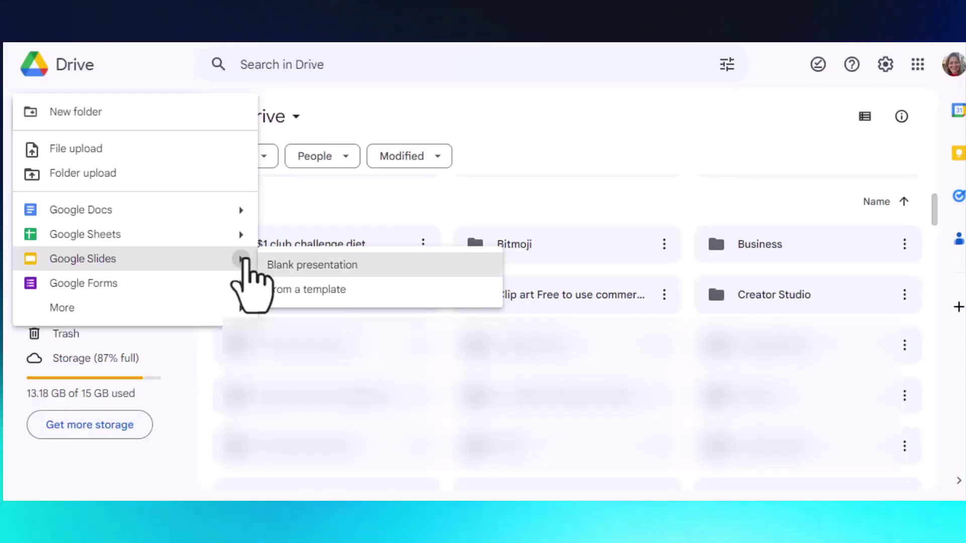
Step: Pick the Student certificate template from the Slides template gallery
click(288, 291)
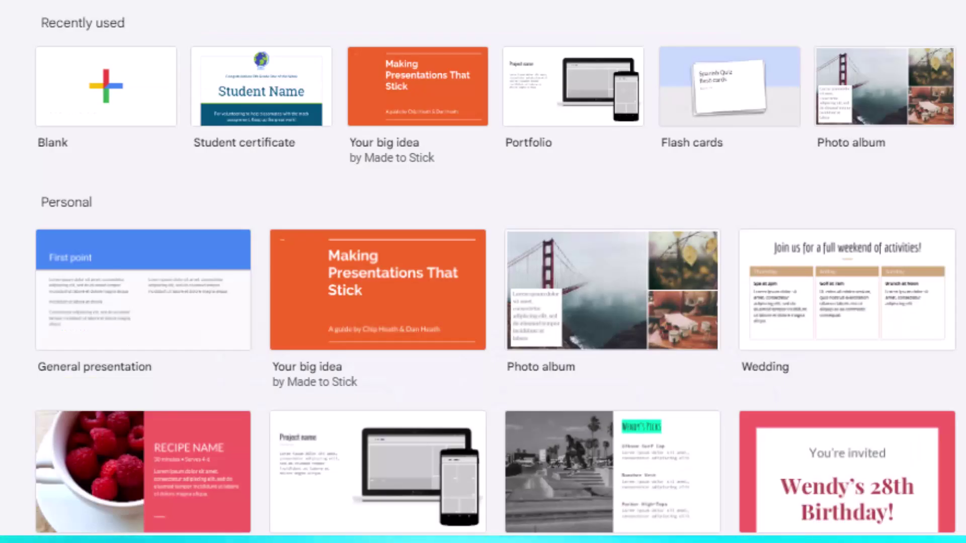
click(261, 85)
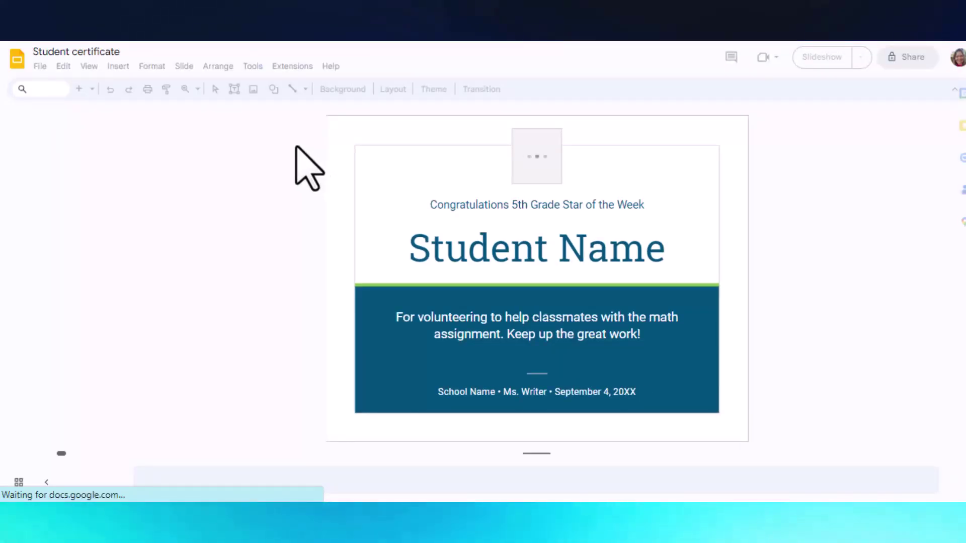
Step: Set the certificate's general access to Anyone with the link as Viewer
click(906, 58)
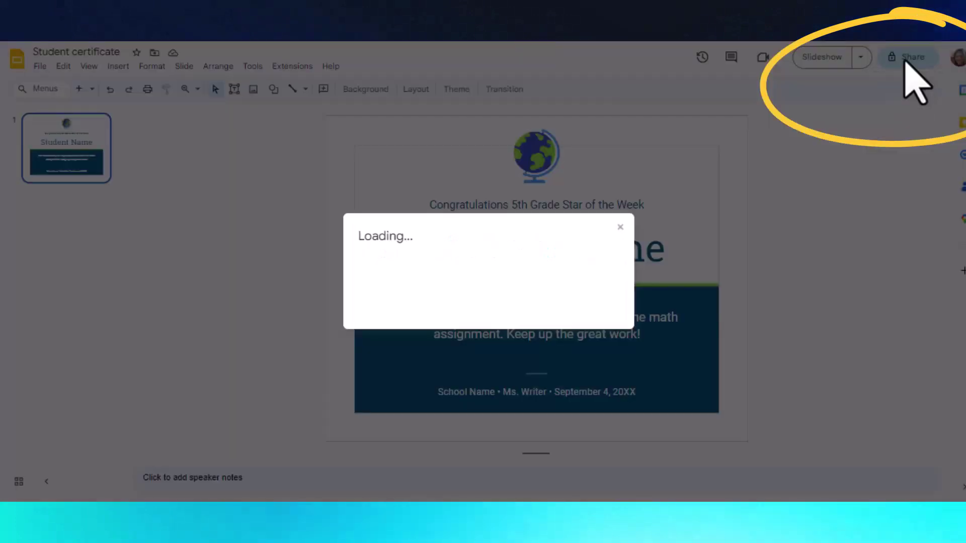
click(425, 324)
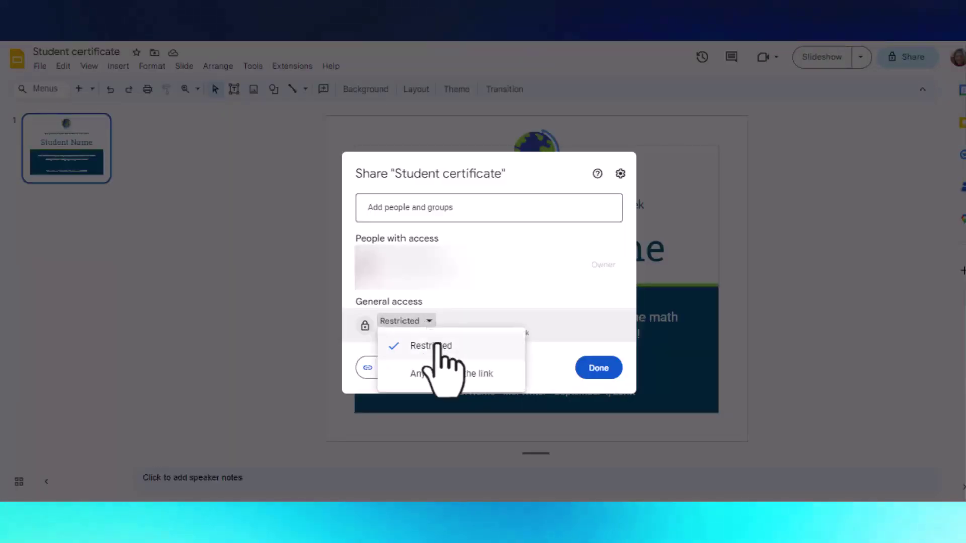
click(443, 374)
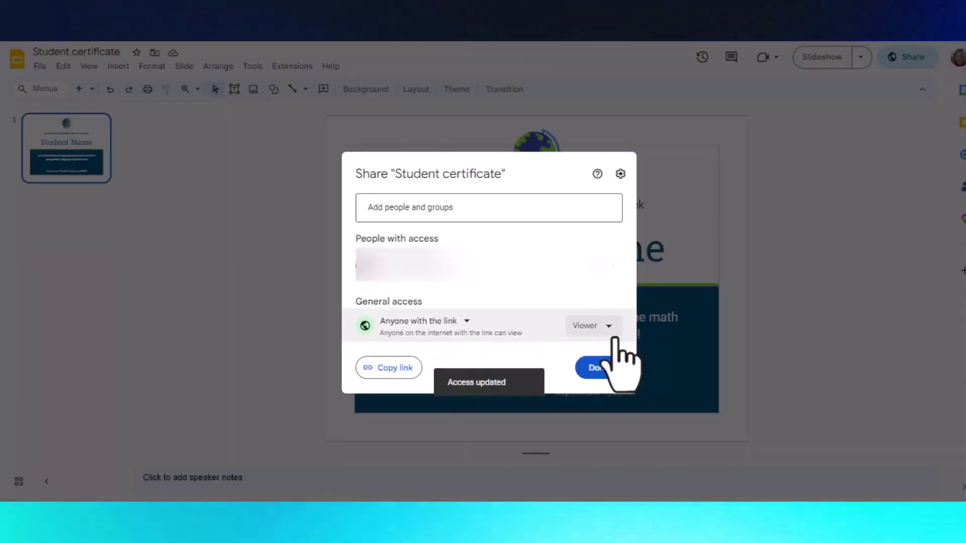
click(610, 330)
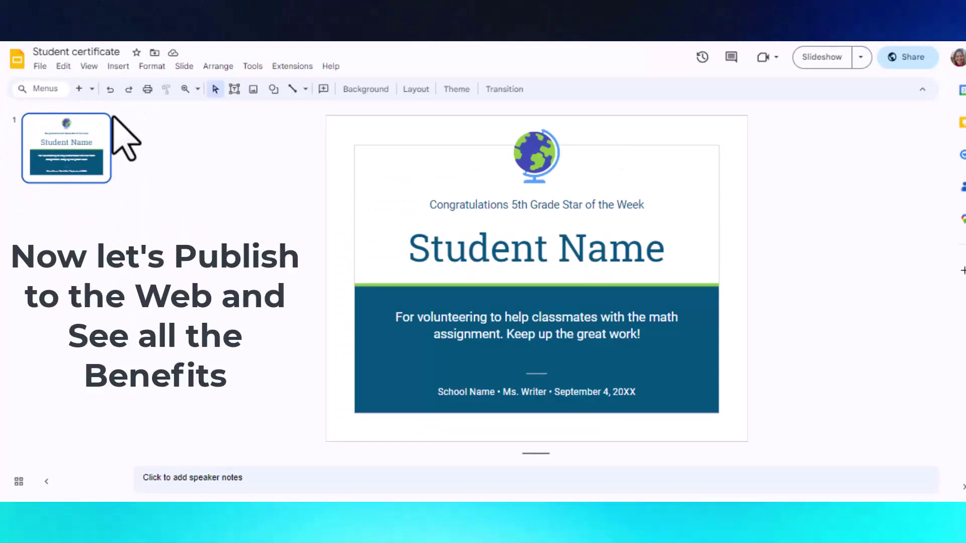
Step: Open the certificate's Publish to web settings from File > Share
click(40, 66)
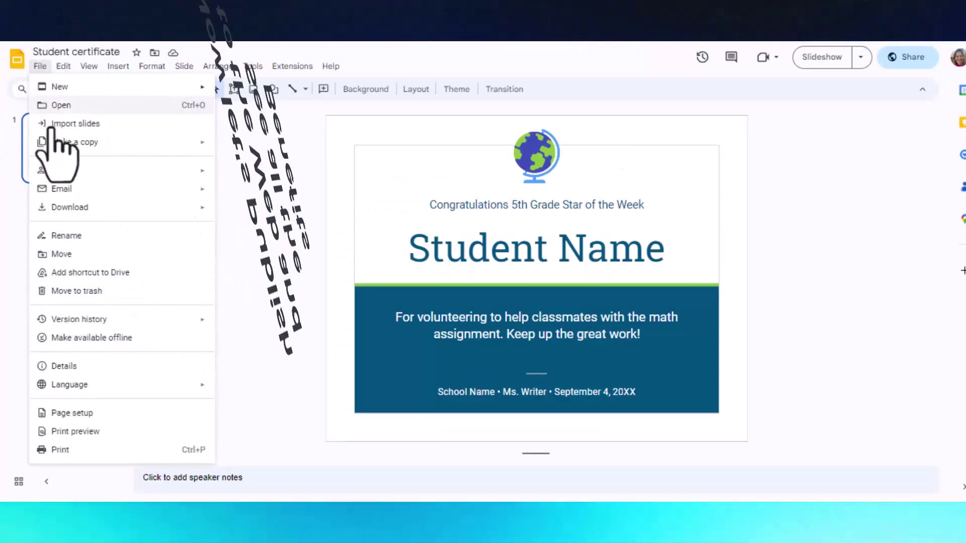
mouse_move(92, 166)
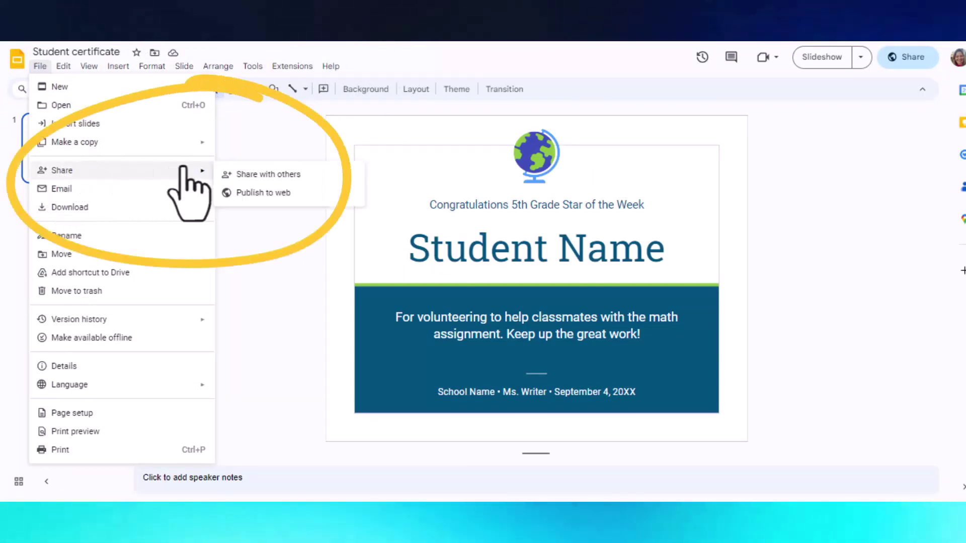
click(251, 192)
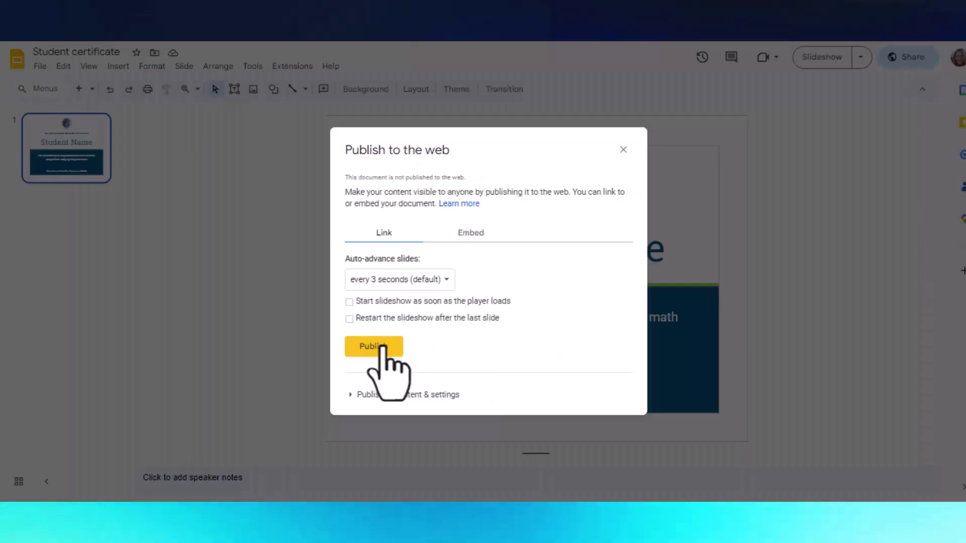
Step: Publish the certificate to the web, confirm, and copy its public link
click(382, 346)
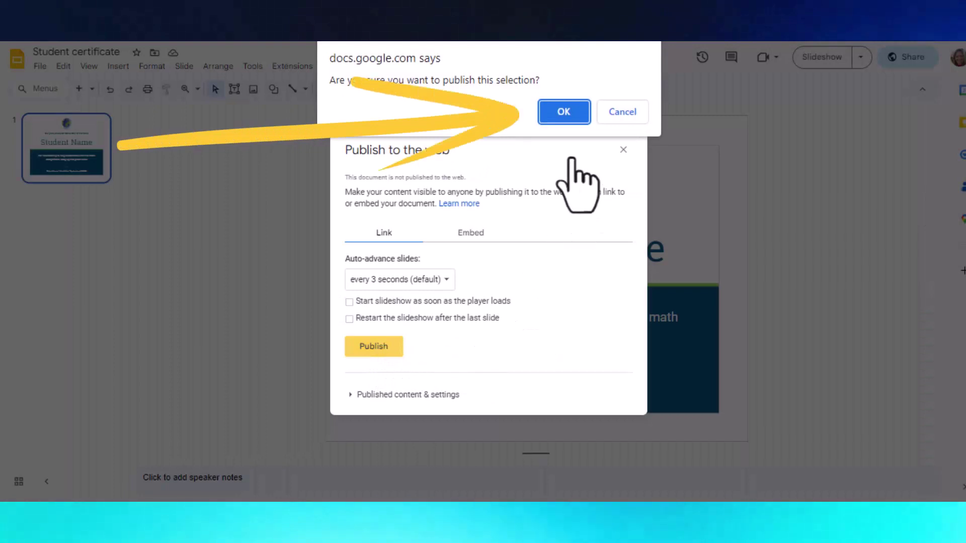
click(561, 115)
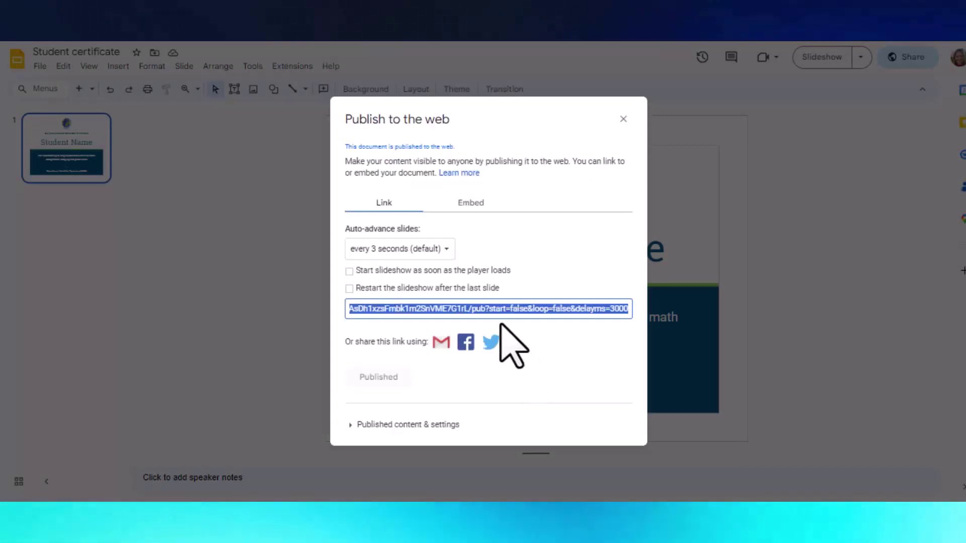
key(ctrl+c)
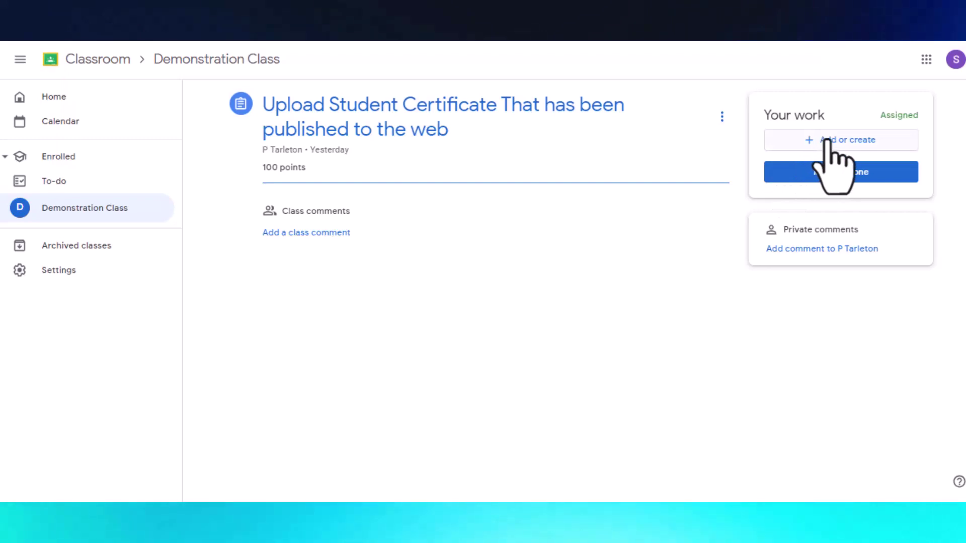
Step: Attach the published certificate link to the Classroom assignment and turn it in
click(826, 141)
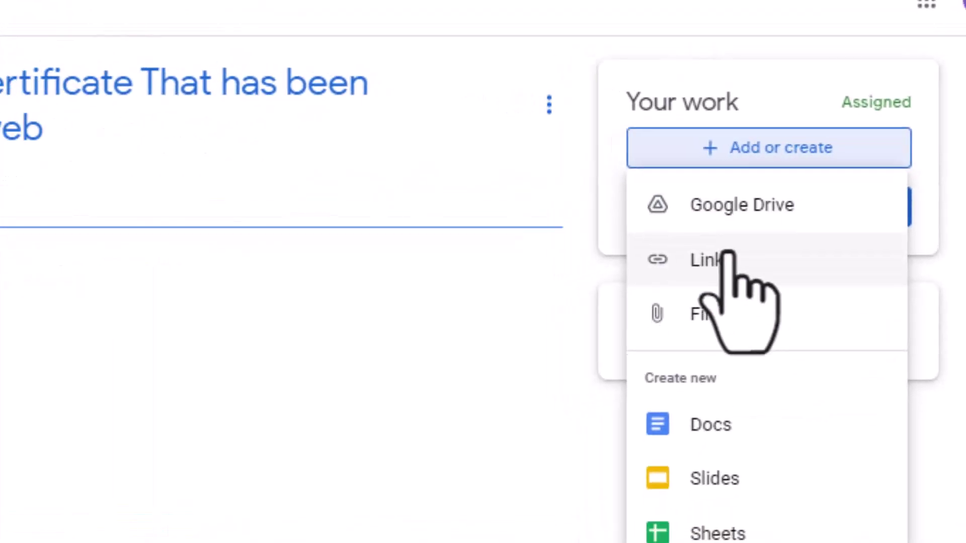
click(705, 277)
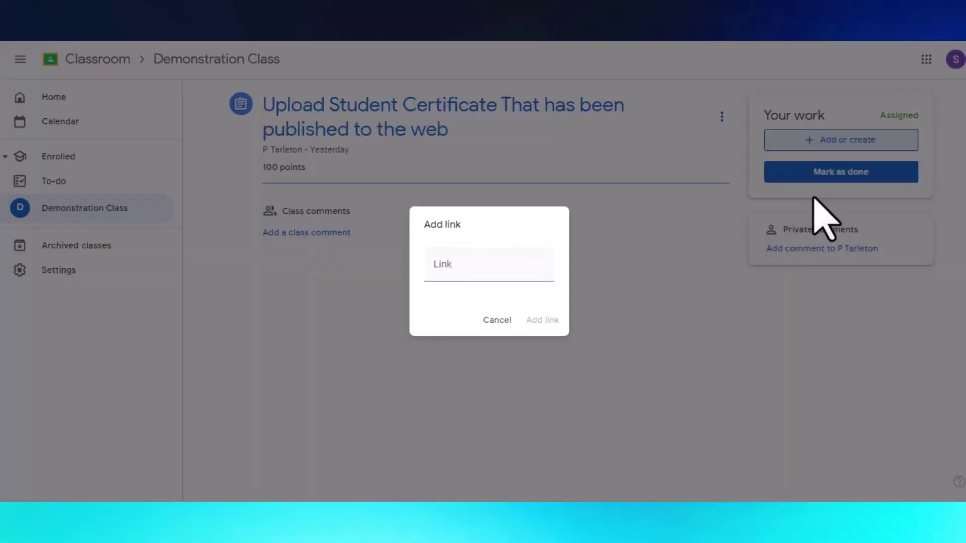
click(528, 274)
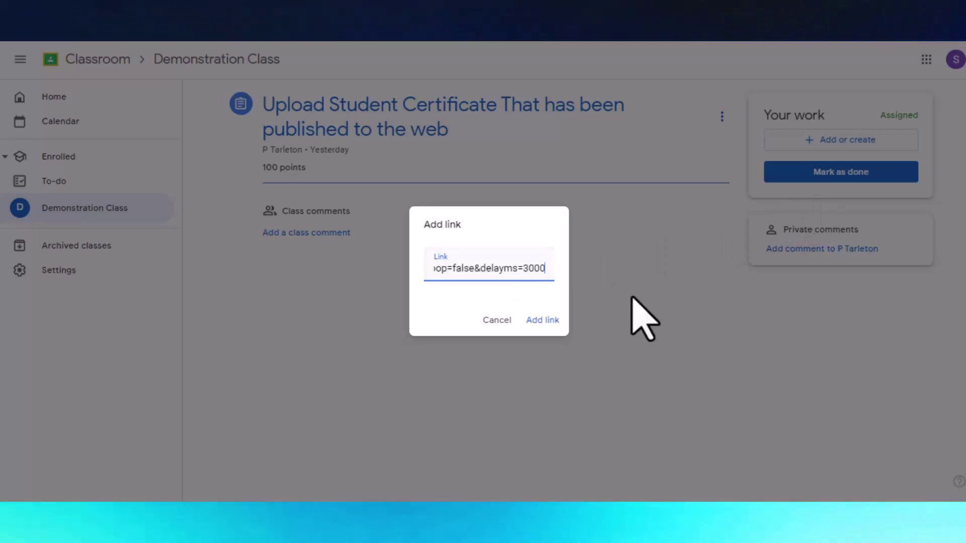
click(541, 320)
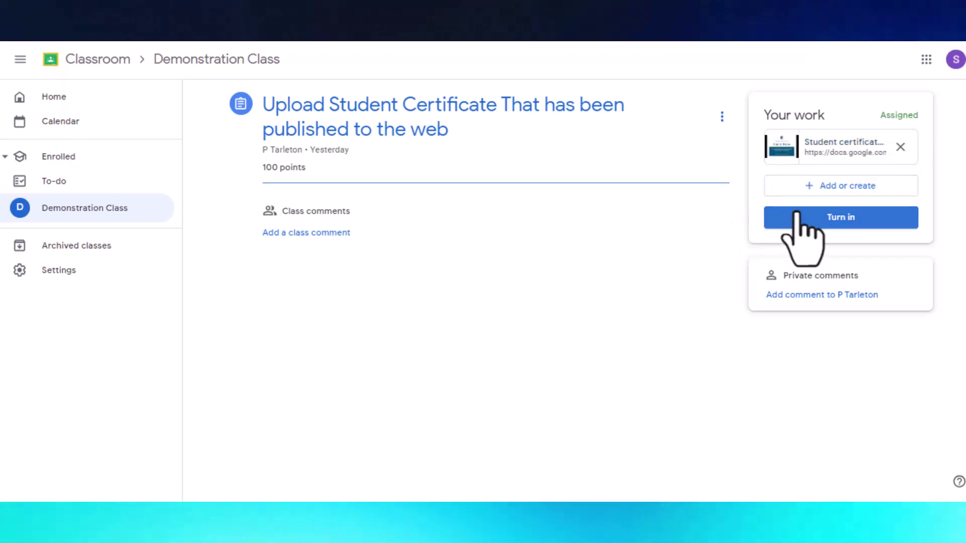
click(835, 218)
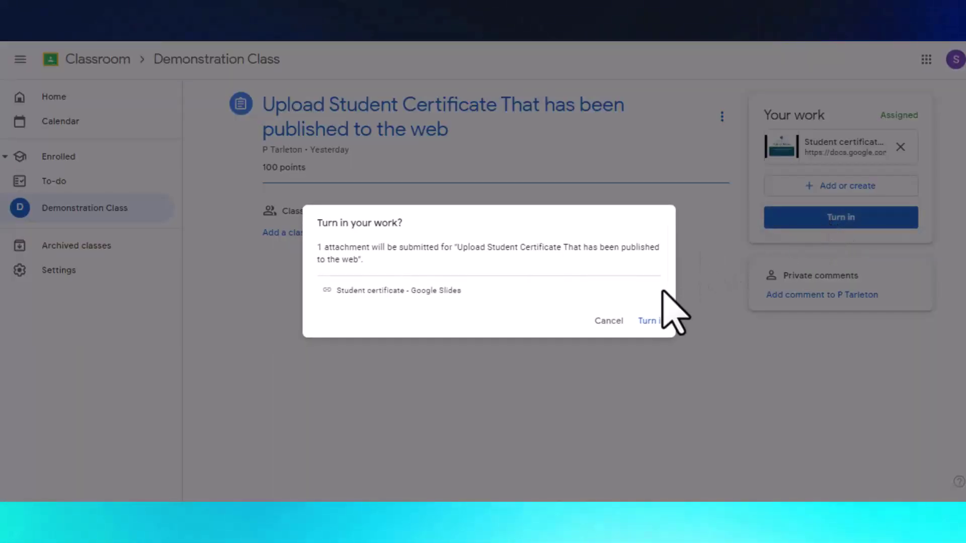
click(649, 322)
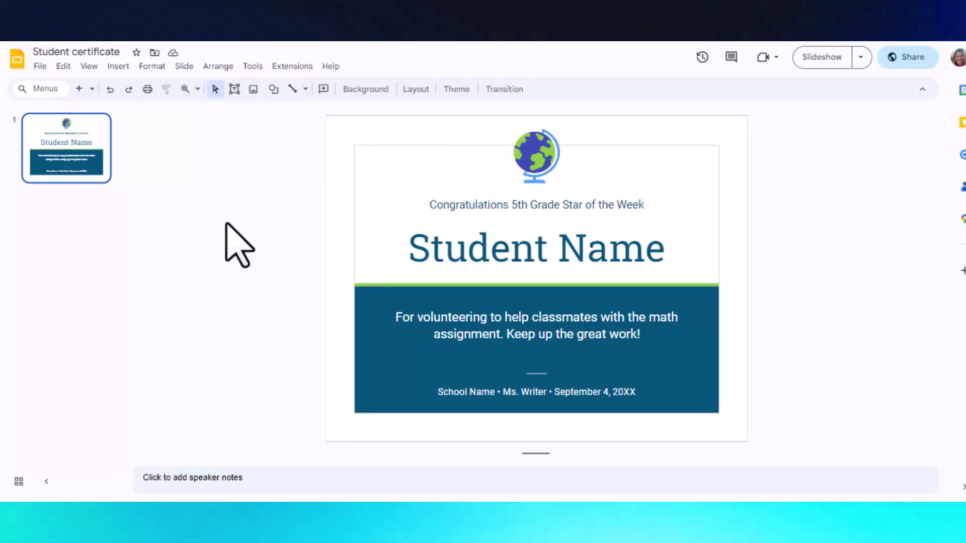
Step: Select the entire Student Name placeholder on the certificate so it can be replaced
double_click(460, 243)
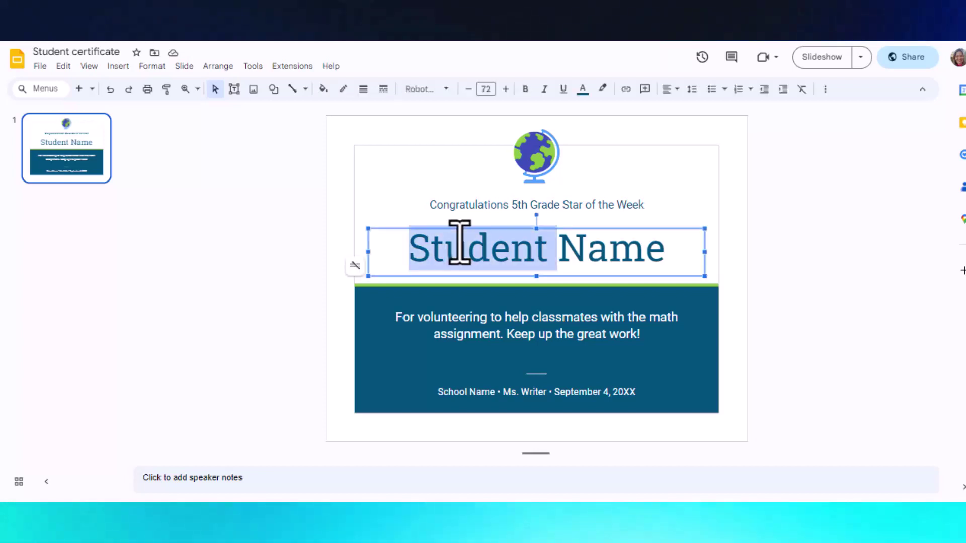
click(443, 243)
click(414, 254)
drag(429, 254, 575, 276)
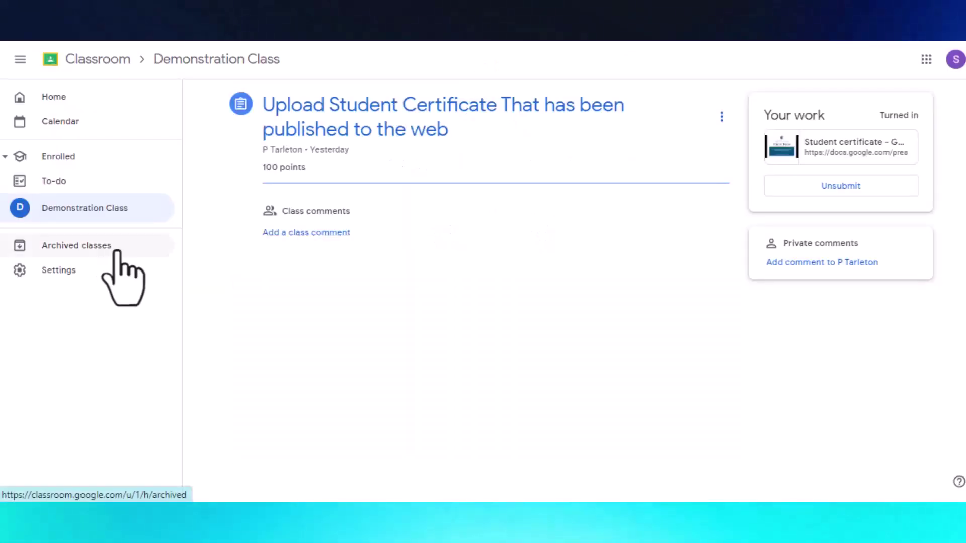
Step: Open the turned-in certificate's published link, then return to the Classroom assignment page
click(829, 150)
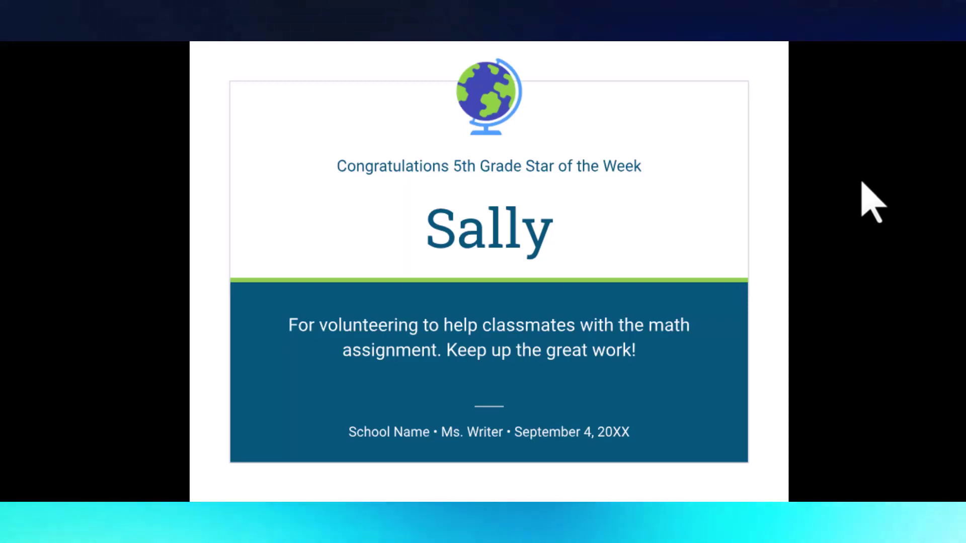
click(166, 40)
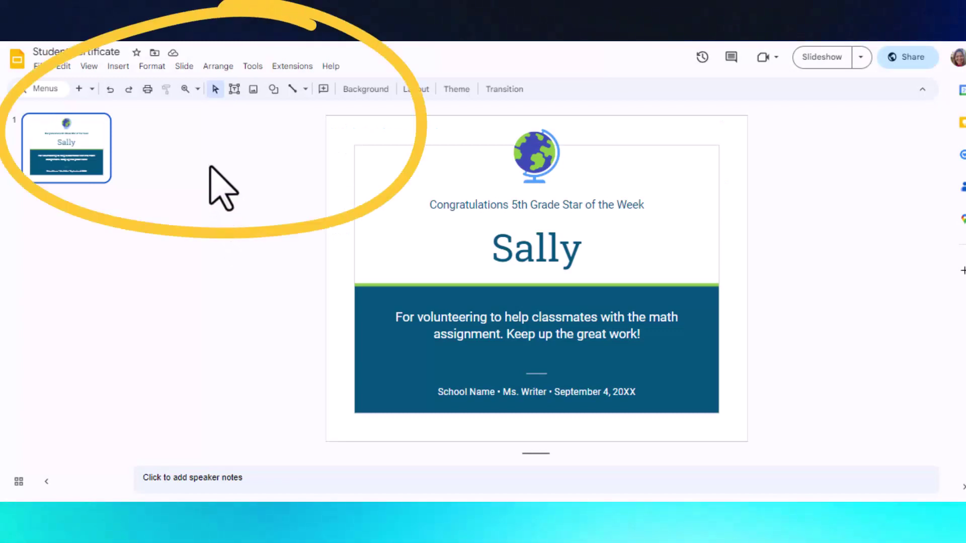
Step: Copy the certificate's iframe code from the Embed tab of Publish to web
click(39, 65)
mouse_move(126, 170)
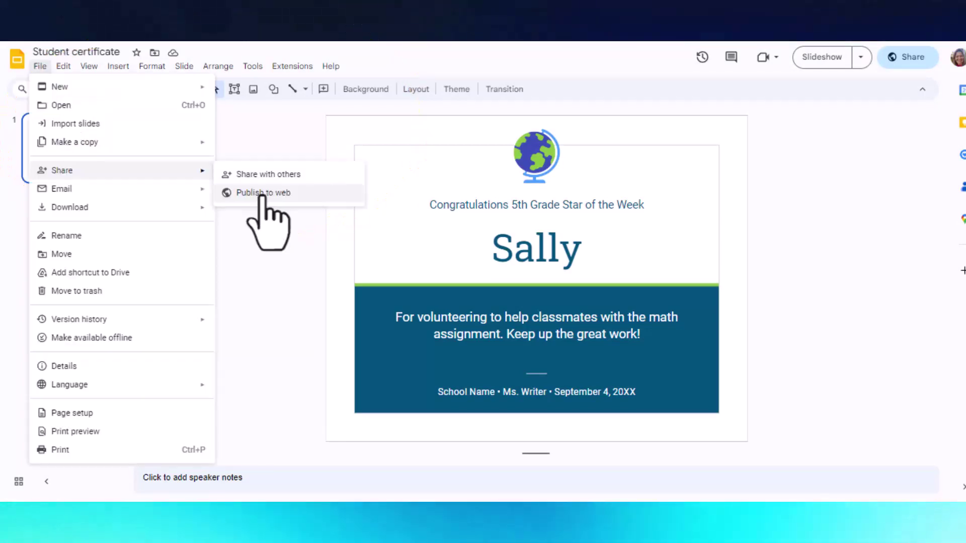
click(263, 194)
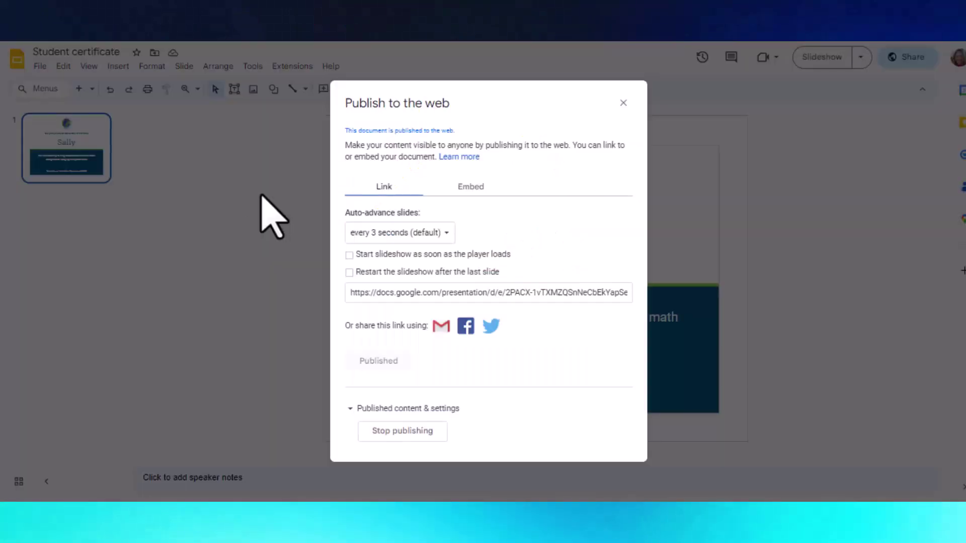
click(472, 189)
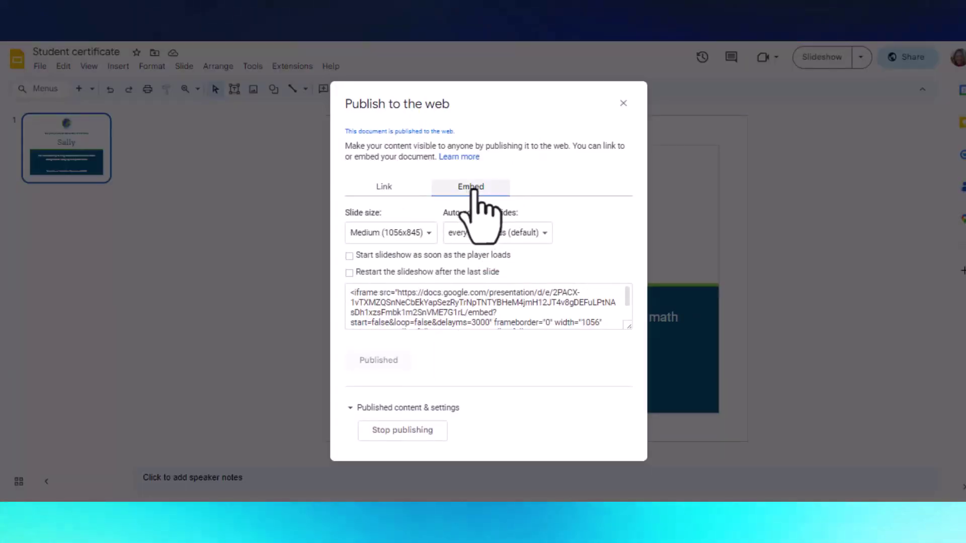
click(402, 308)
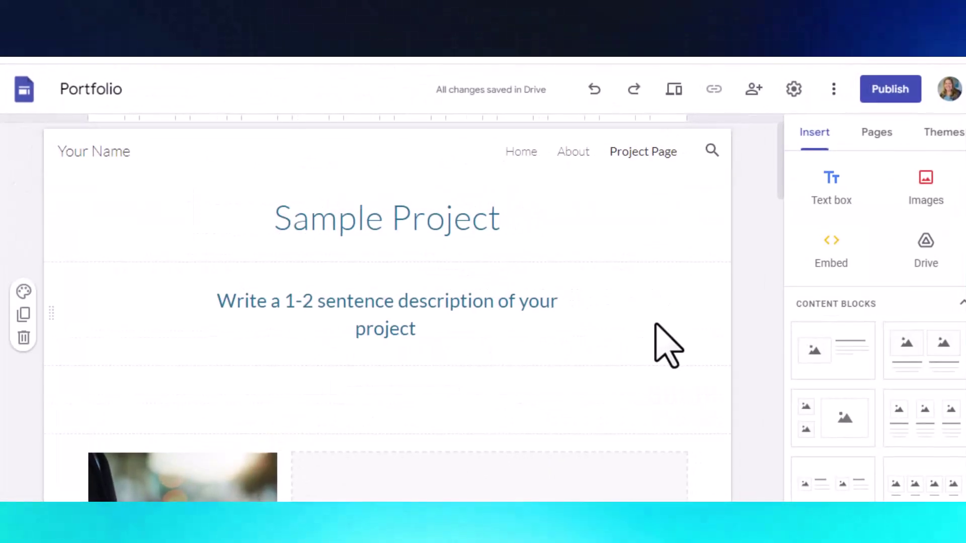
Step: Embed the certificate's iframe code in the empty bottom section of the Portfolio page
scroll(640, 317, down, 12)
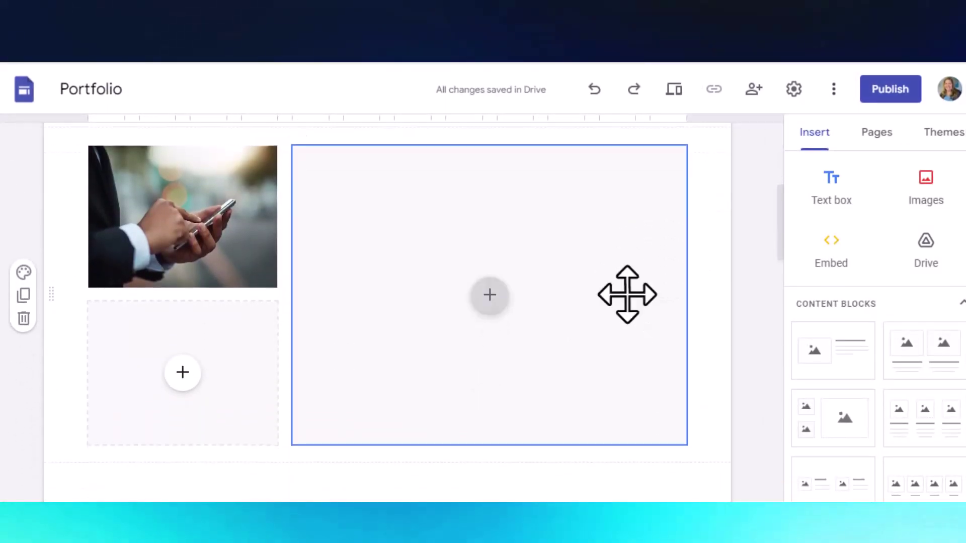
scroll(629, 292, down, 10)
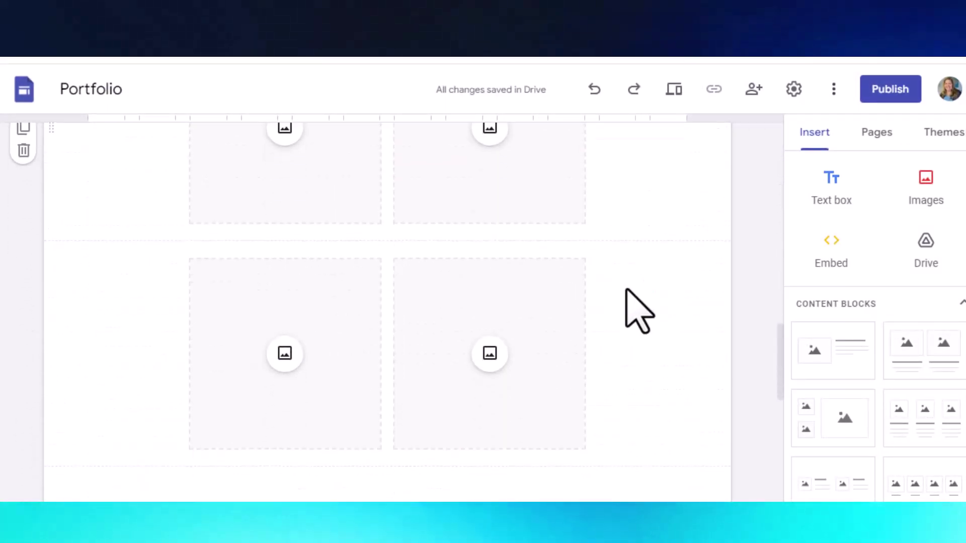
scroll(639, 310, down, 6)
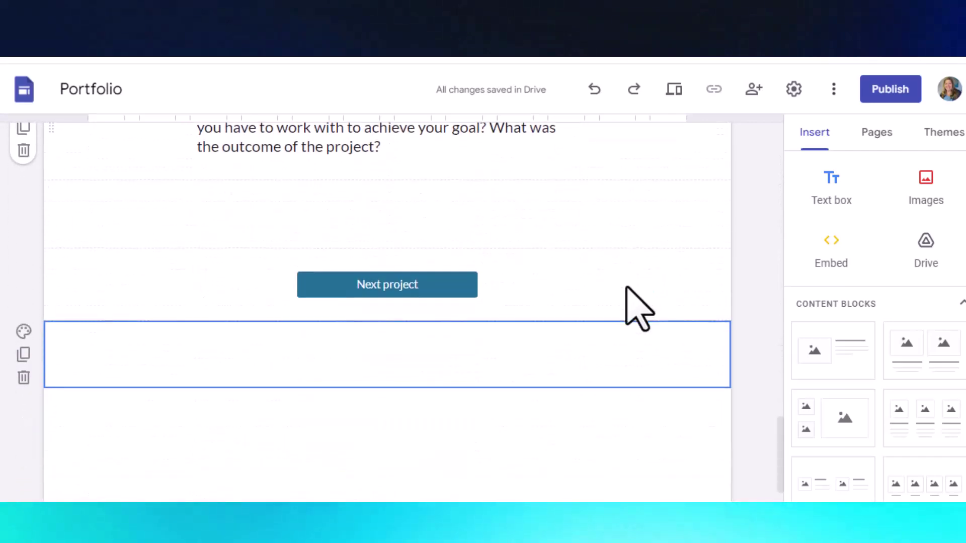
click(306, 358)
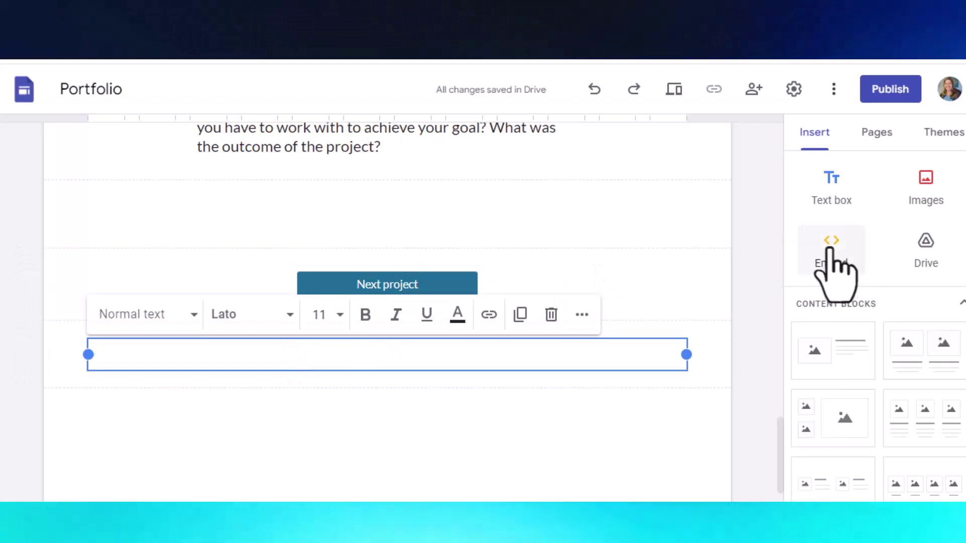
click(832, 252)
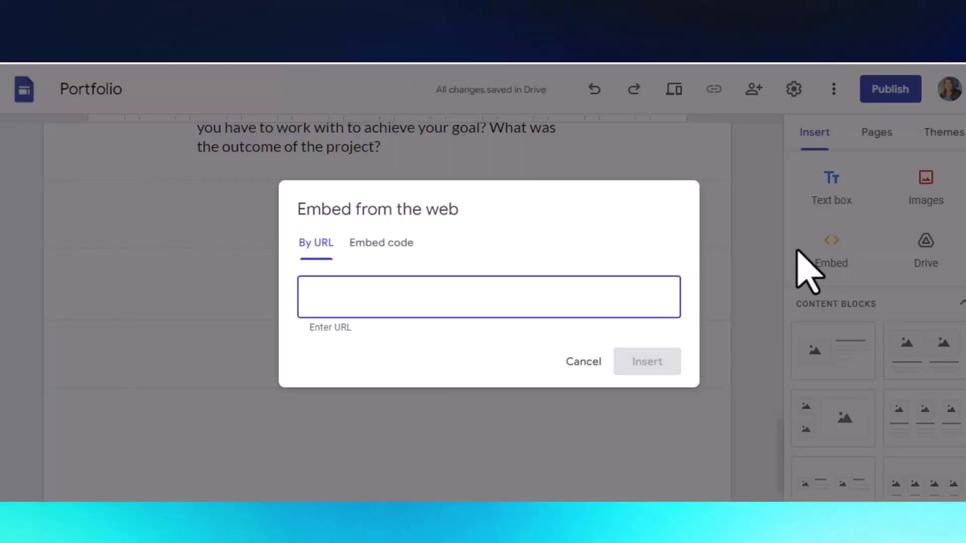
key(ctrl+v)
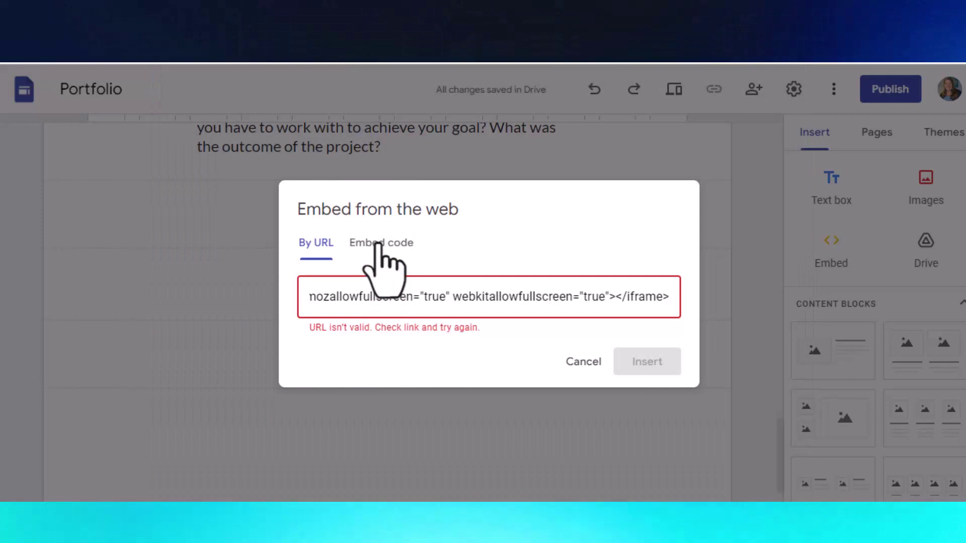
click(384, 243)
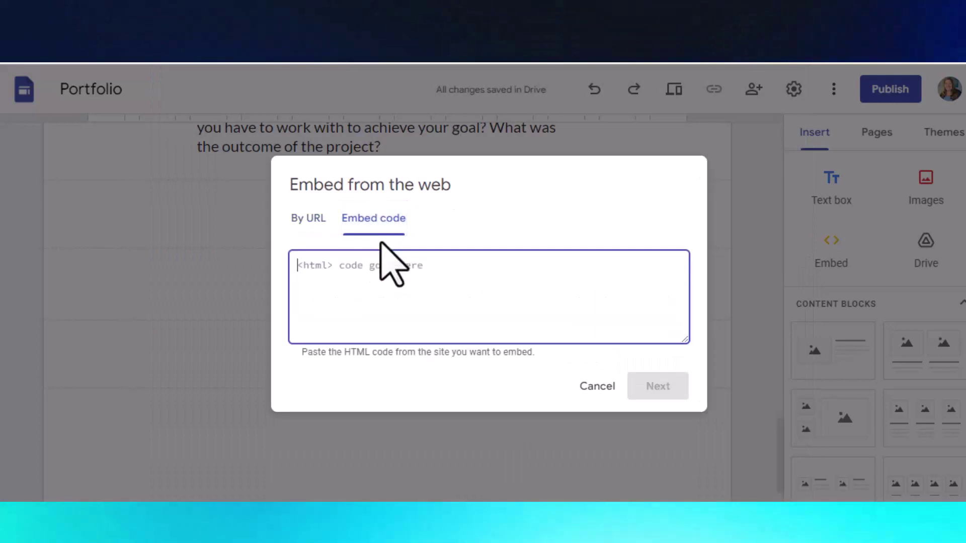
key(ctrl+v)
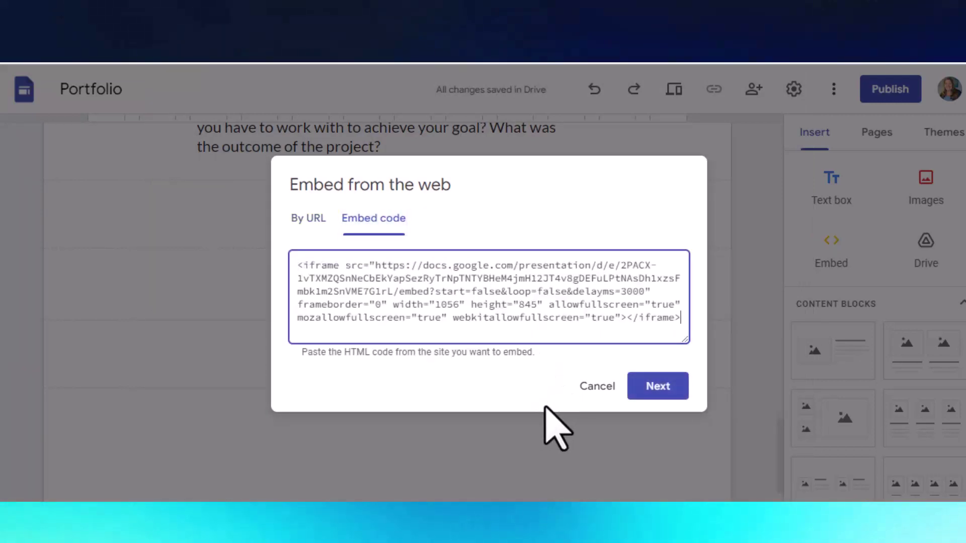
click(655, 390)
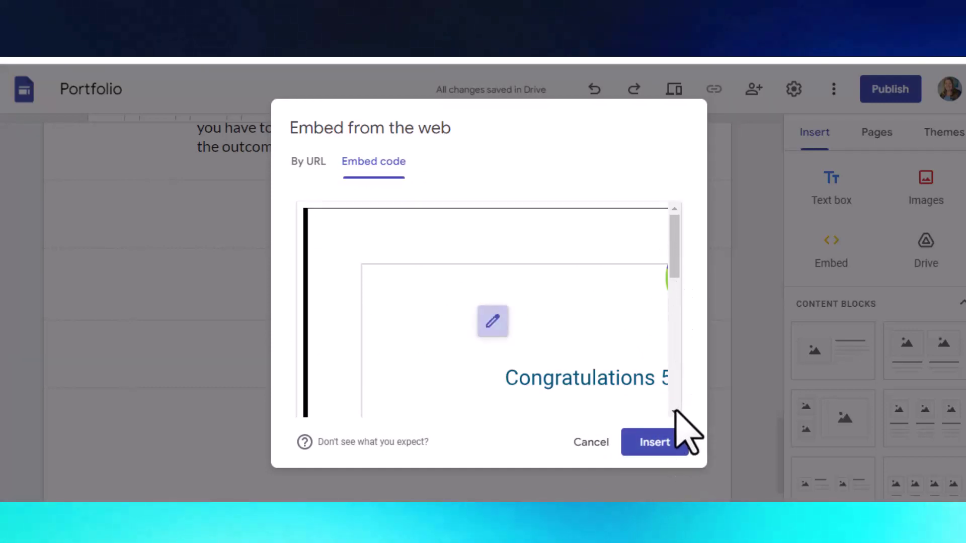
click(654, 445)
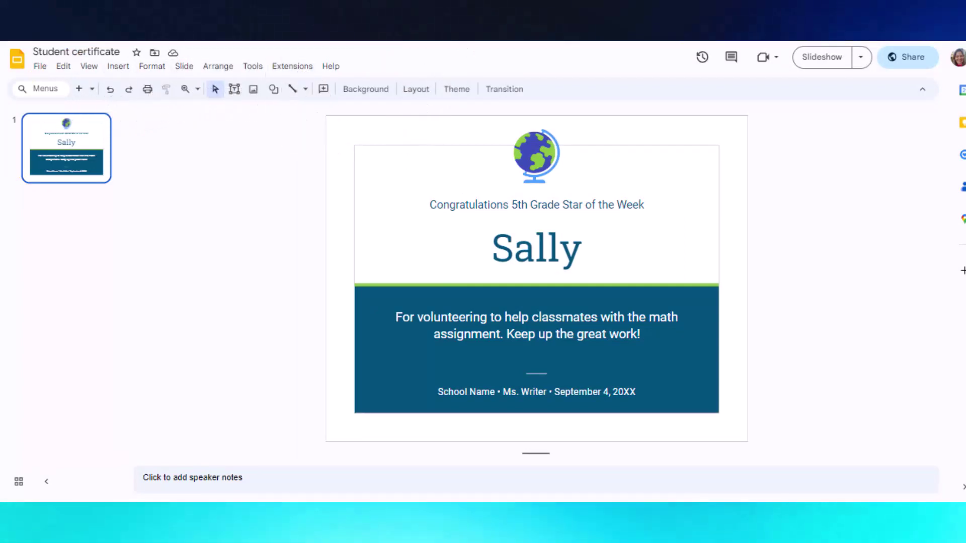
Step: Preview the certificate full screen, then type the student's surname after the first name in the title
key(ctrl+Return)
key(Escape)
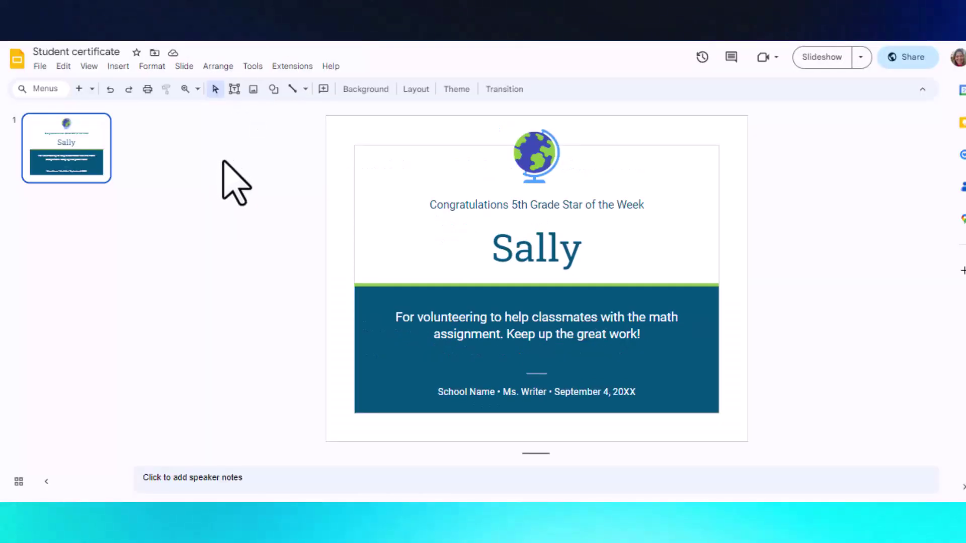
click(588, 252)
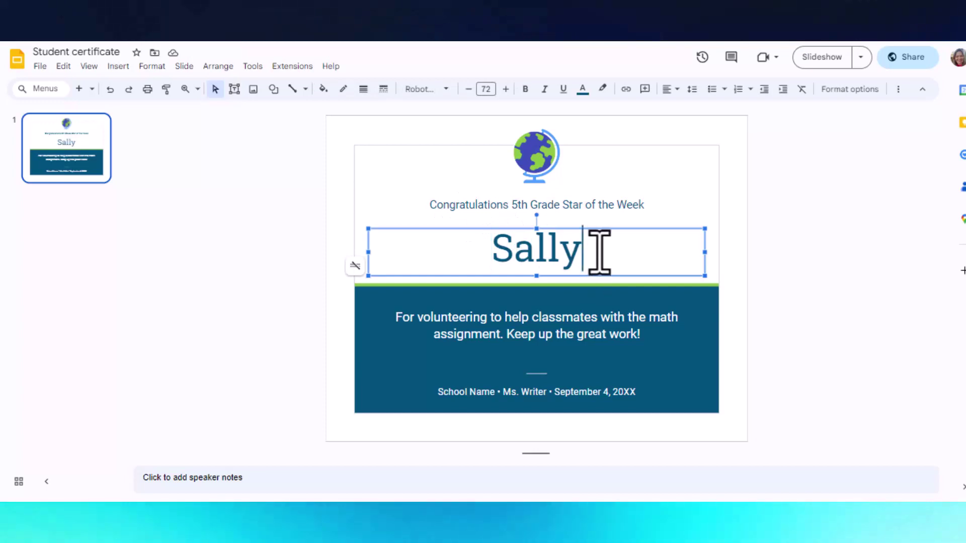
text(Dolphin)
key(Escape)
key(Escape)
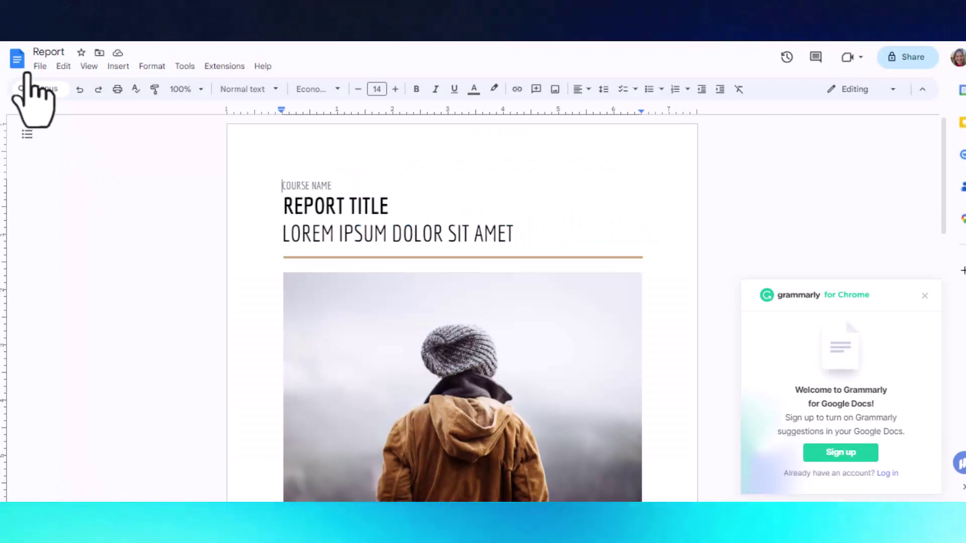
Step: Publish the Report document to the web and check its embed code before returning to the link
click(40, 66)
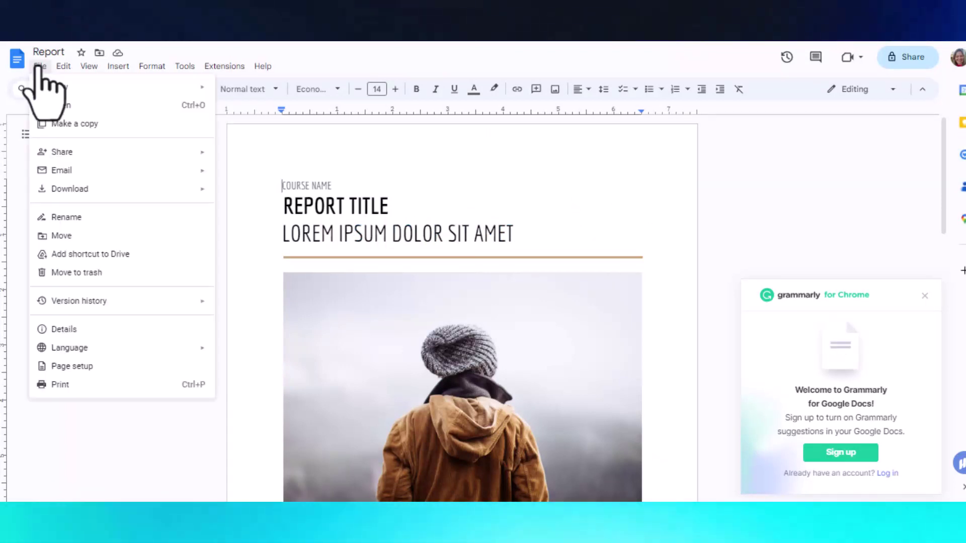
mouse_move(183, 154)
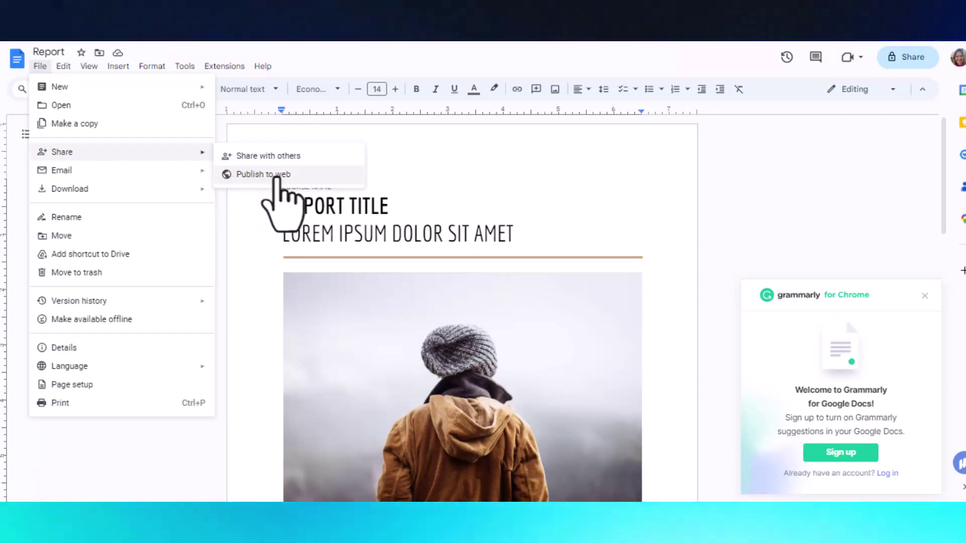
click(277, 176)
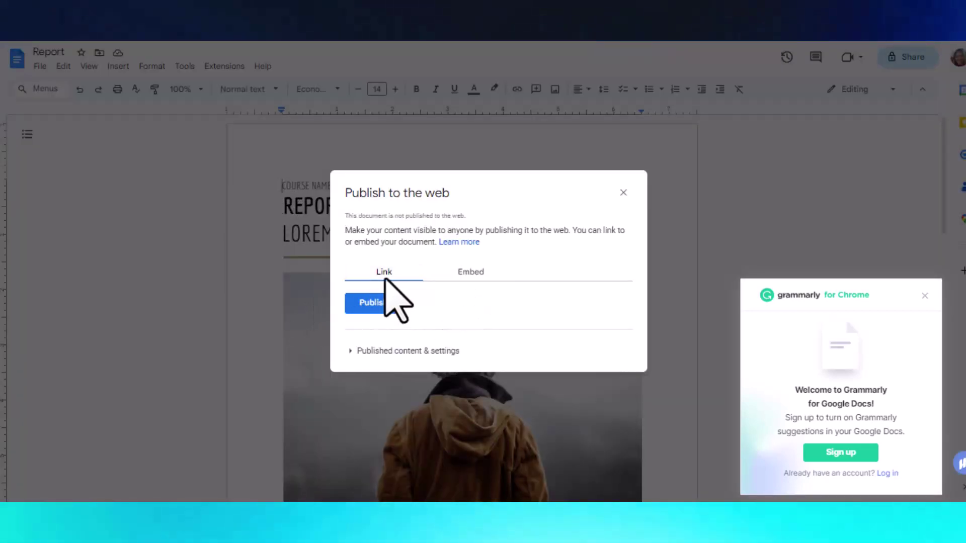
click(375, 303)
click(577, 112)
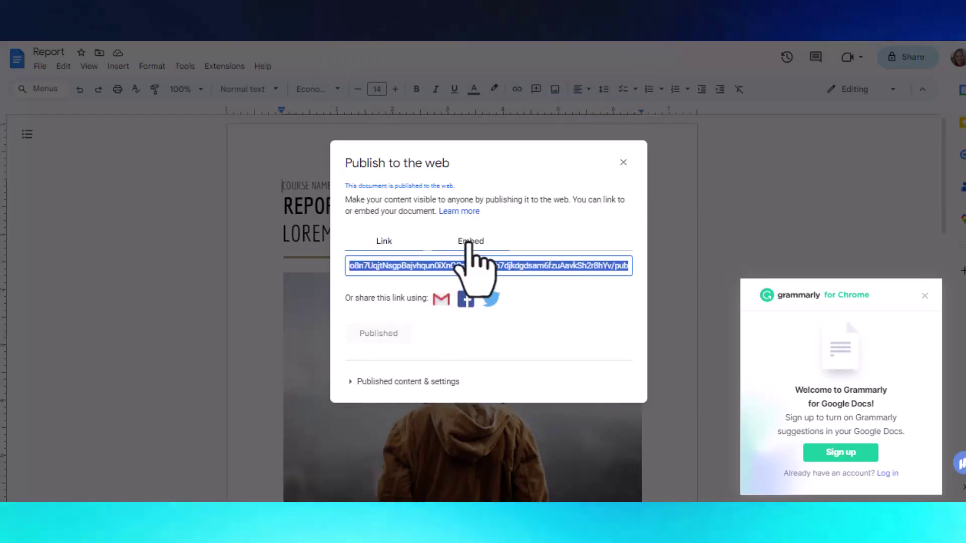
click(469, 244)
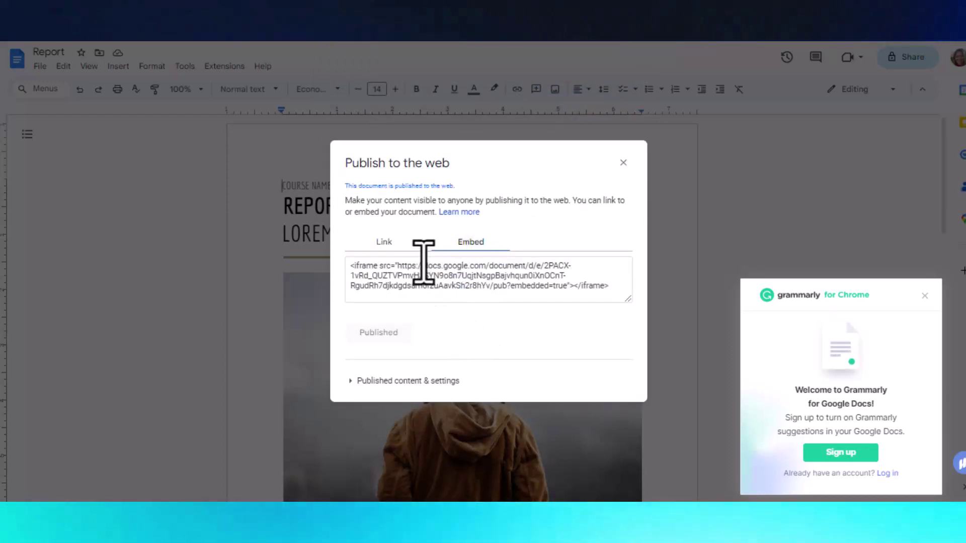
click(385, 242)
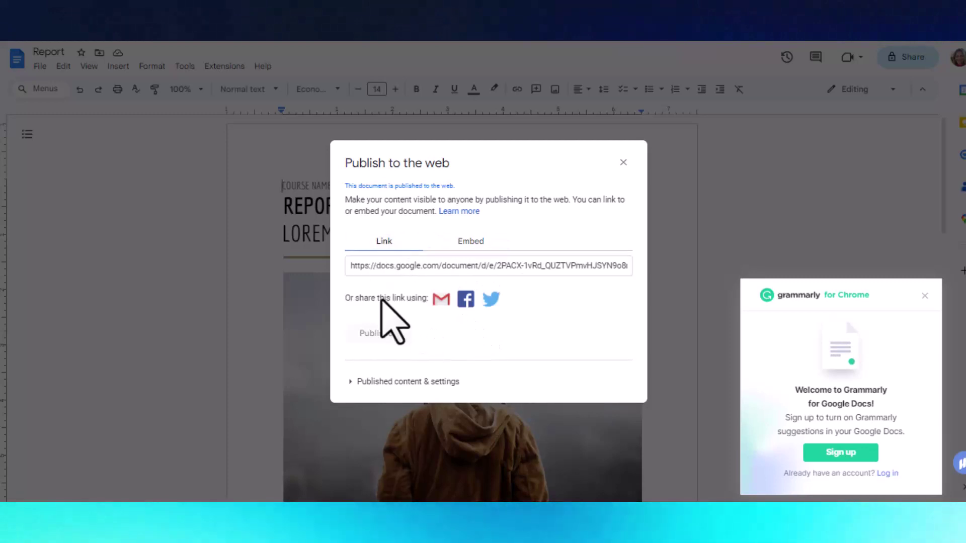